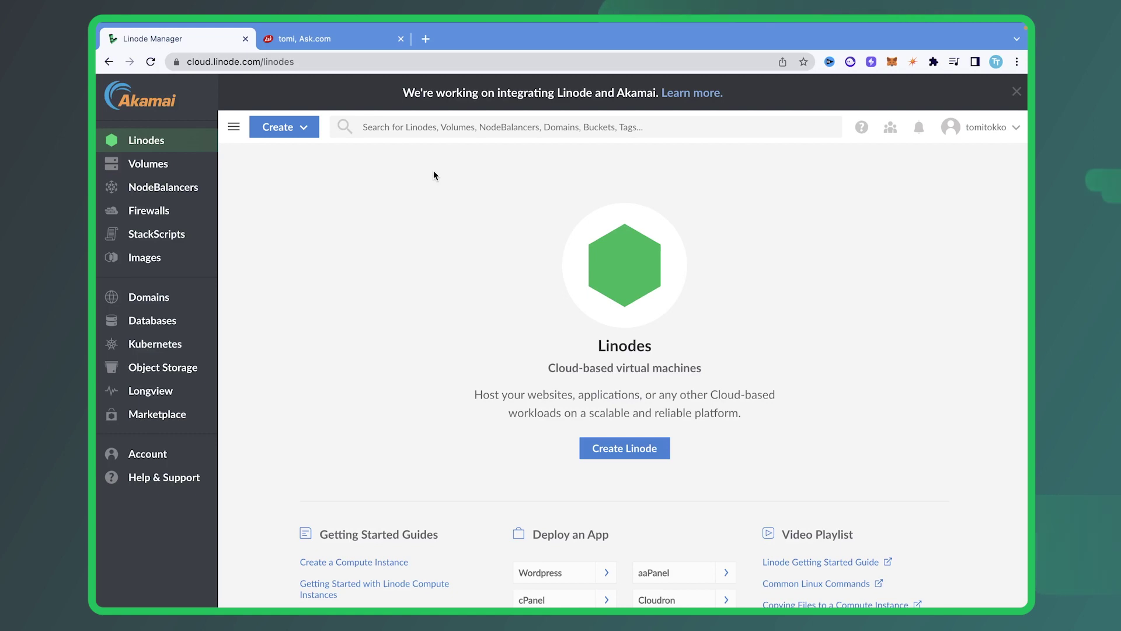
{"action": "left_click", "coordinate": [352, 40]}
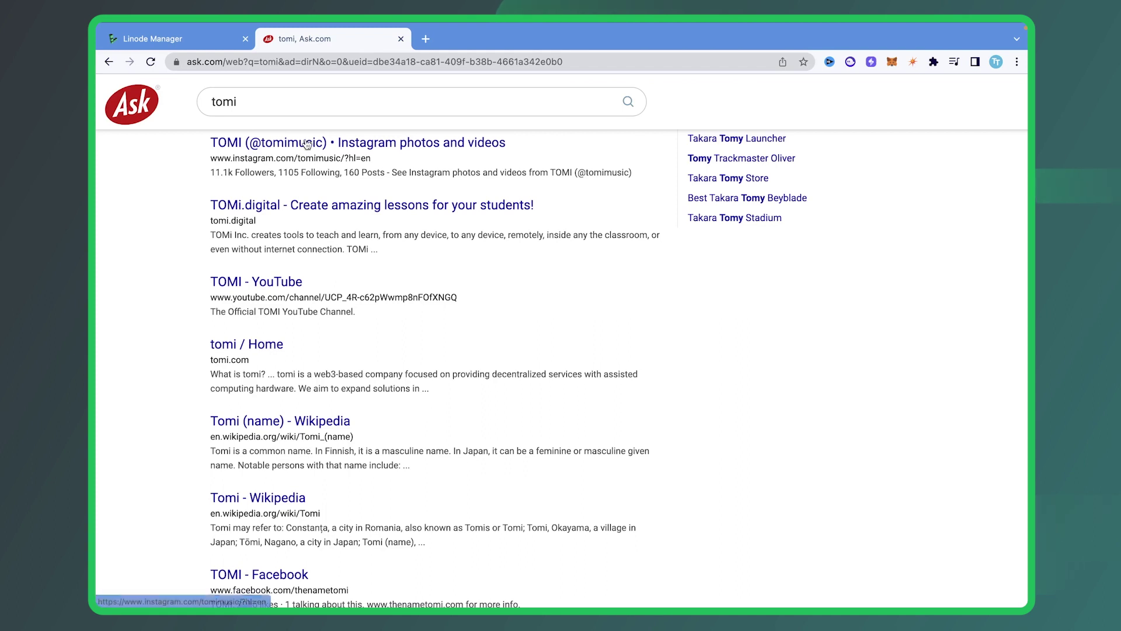
{"action": "left_click", "coordinate": [201, 44]}
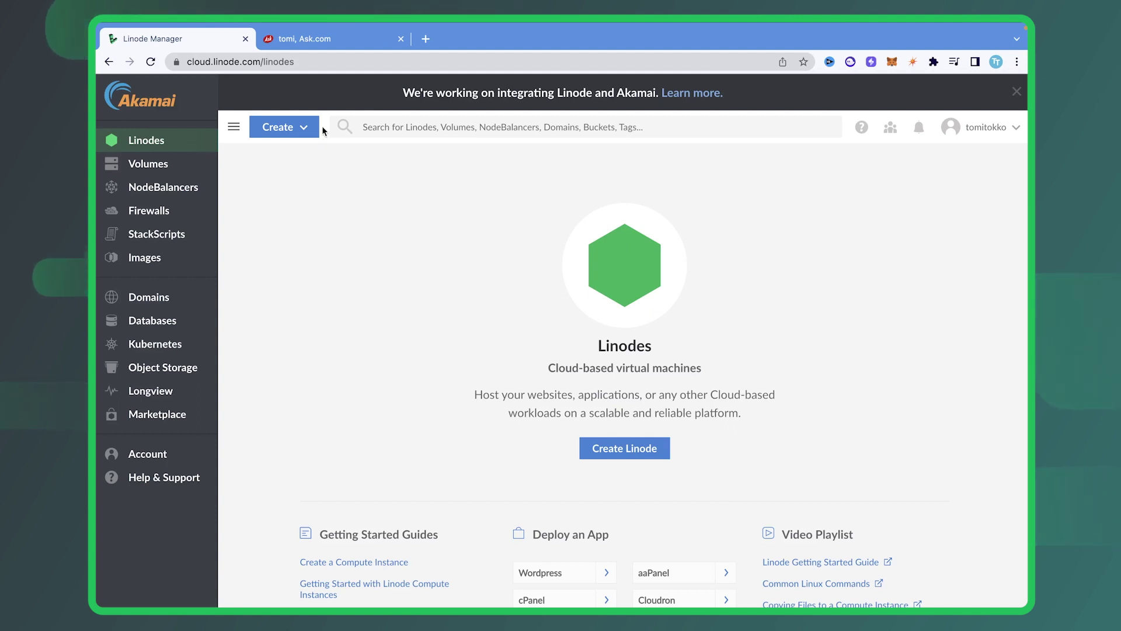
{"action": "left_click", "coordinate": [314, 48]}
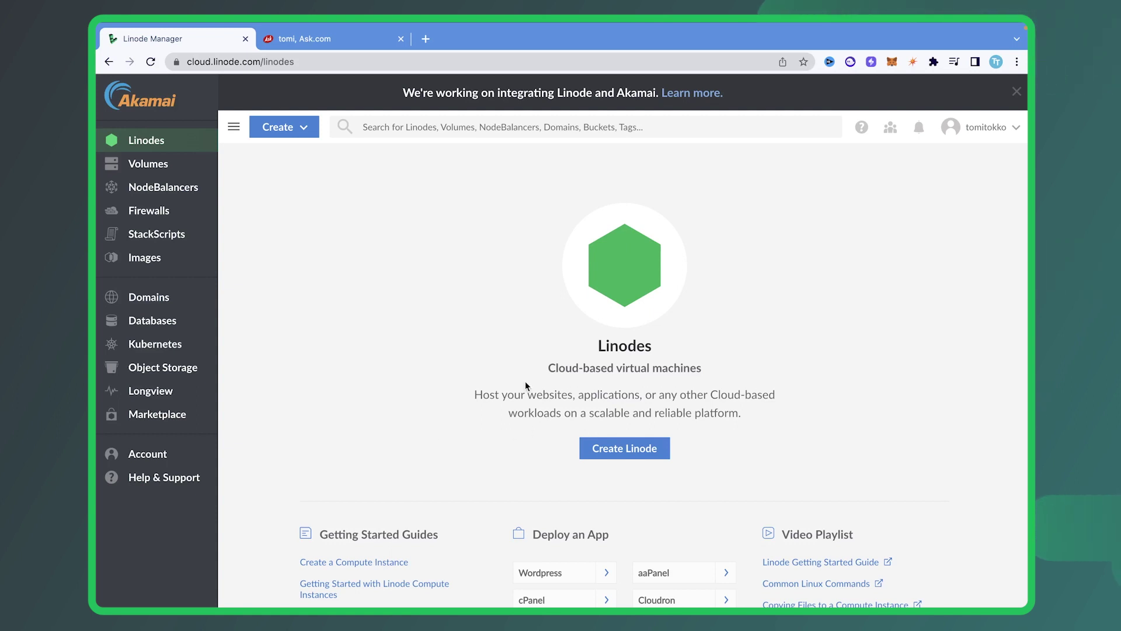
Step: Start a new Linode and place it in the London, UK region
{"action": "left_click", "coordinate": [617, 448]}
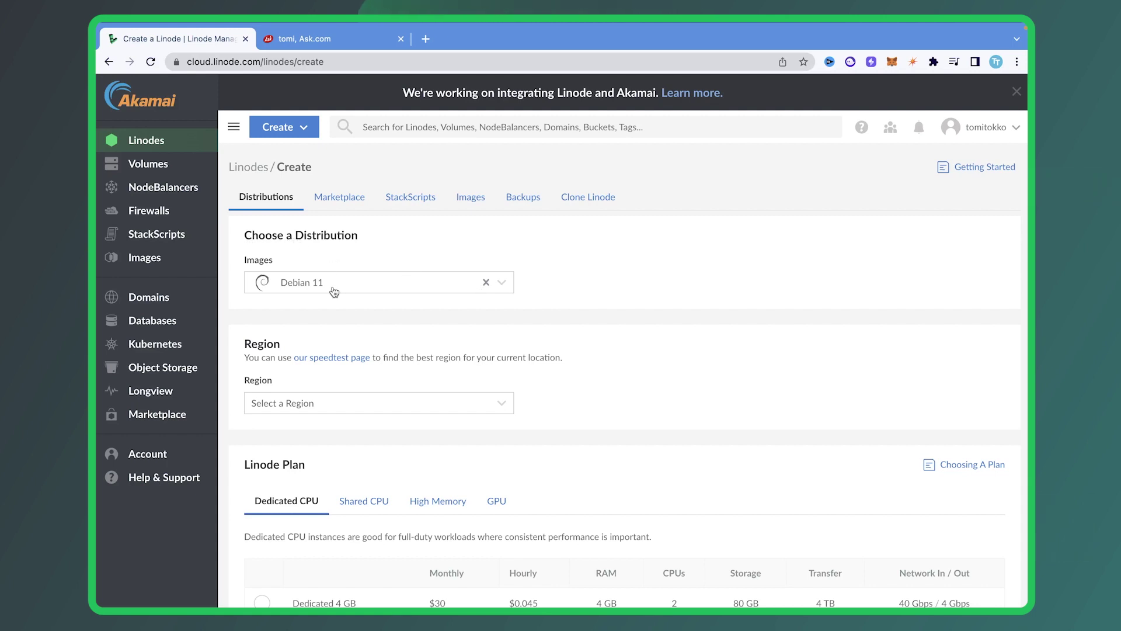
{"action": "scroll", "coordinate": [342, 298], "scroll_direction": "down", "scroll_amount": 1}
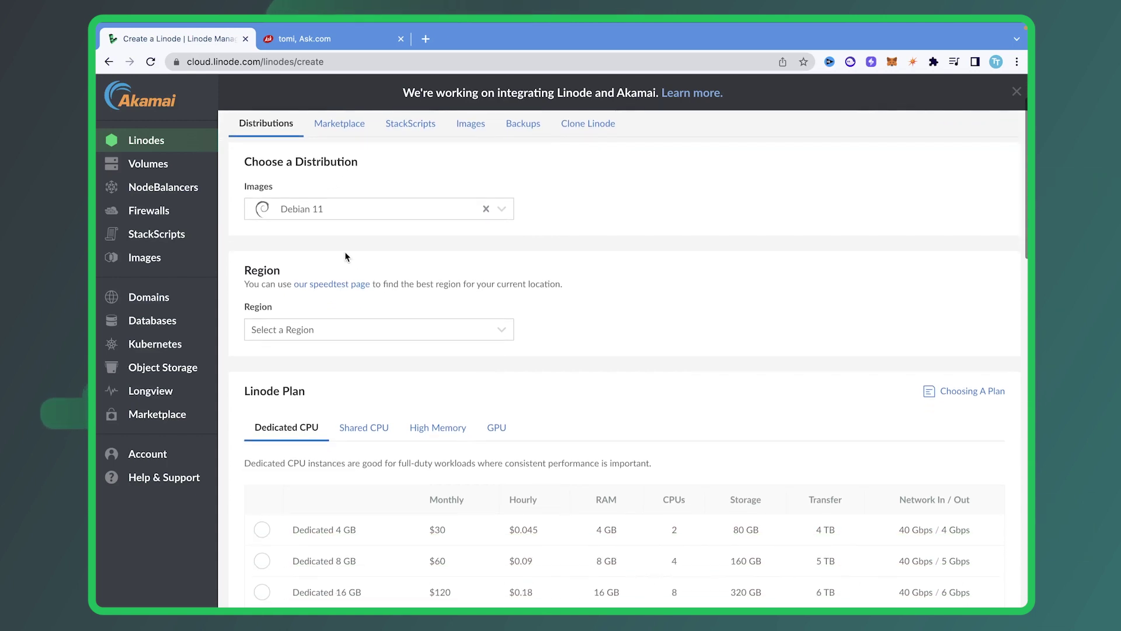
{"action": "left_click", "coordinate": [359, 333]}
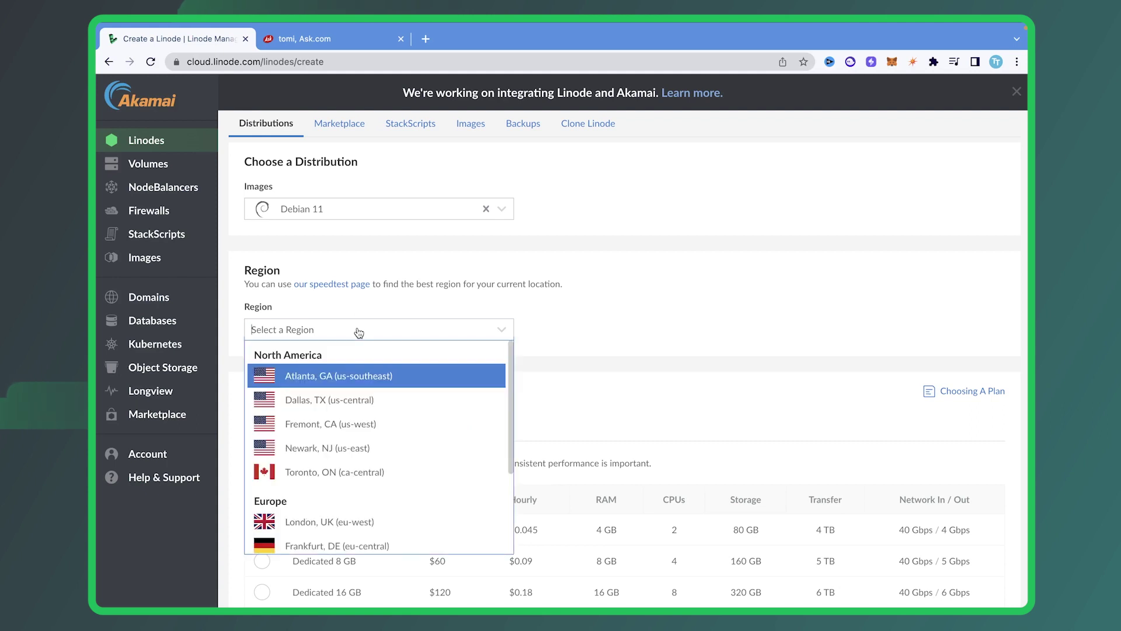
{"action": "scroll", "coordinate": [353, 361], "scroll_direction": "down", "scroll_amount": 2}
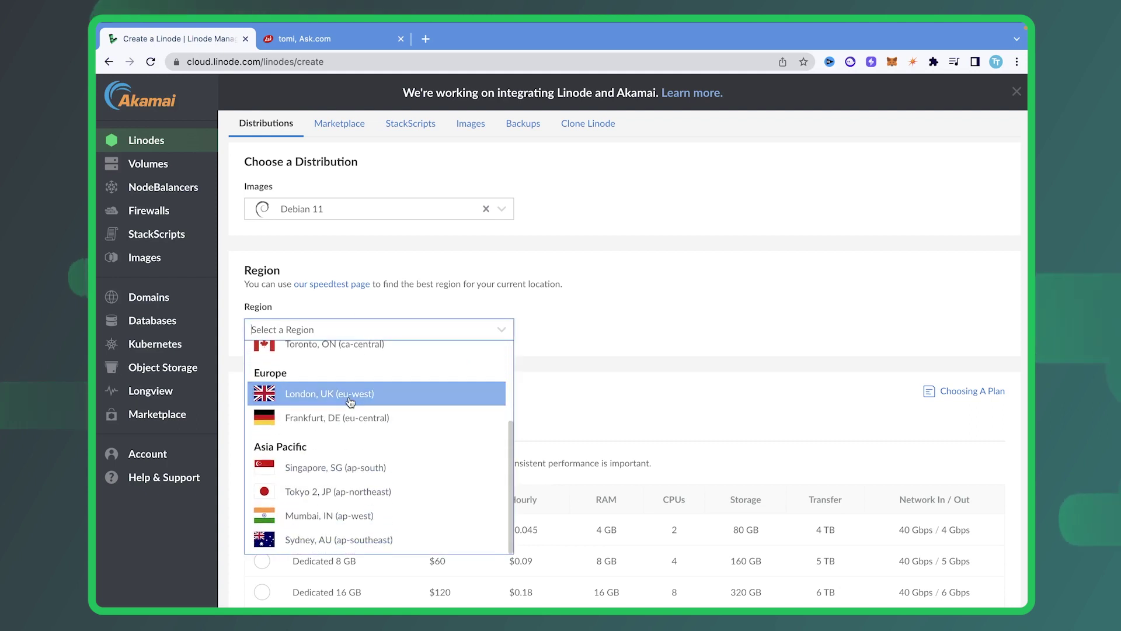
{"action": "left_click", "coordinate": [354, 393]}
Step: Choose the Dedicated 4 GB plan for the Linode
{"action": "scroll", "coordinate": [406, 357], "scroll_direction": "down", "scroll_amount": 4}
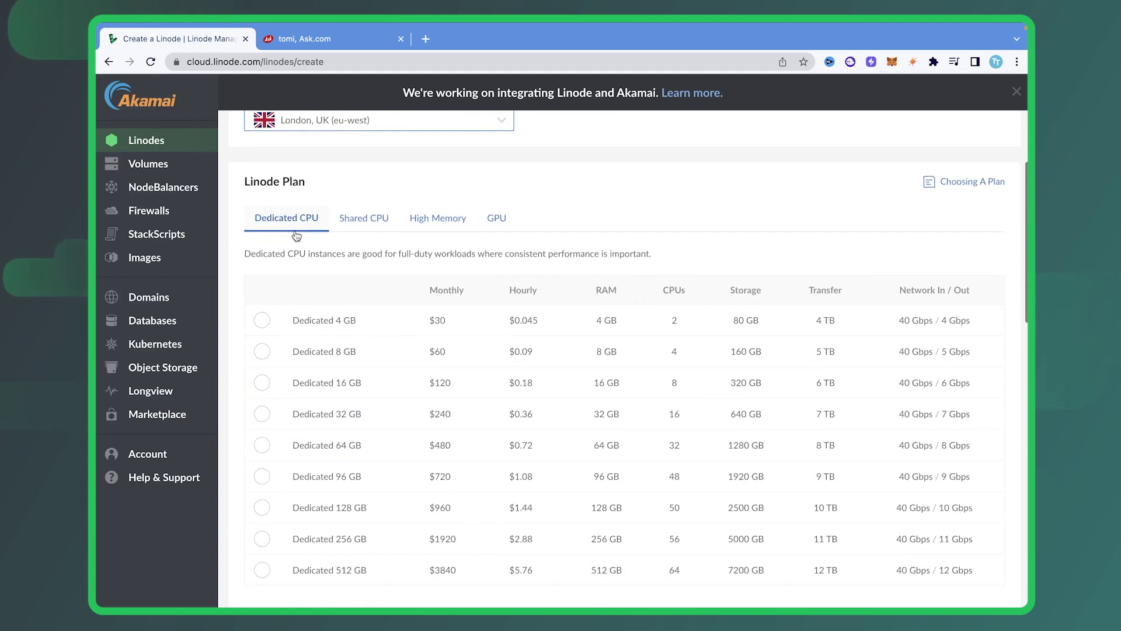
{"action": "scroll", "coordinate": [363, 267], "scroll_direction": "down", "scroll_amount": 1}
{"action": "scroll", "coordinate": [363, 267], "scroll_direction": "down", "scroll_amount": 2}
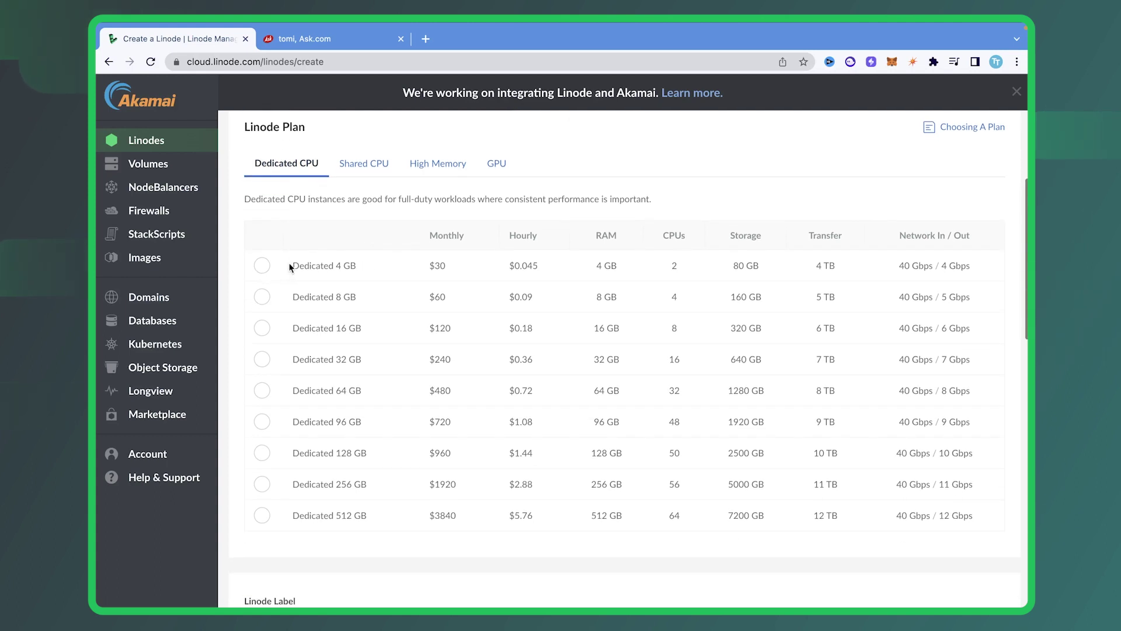
{"action": "left_click", "coordinate": [262, 266]}
Step: Enter a root password and scroll down to the bottom of the create form
{"action": "scroll", "coordinate": [384, 266], "scroll_direction": "down", "scroll_amount": 1}
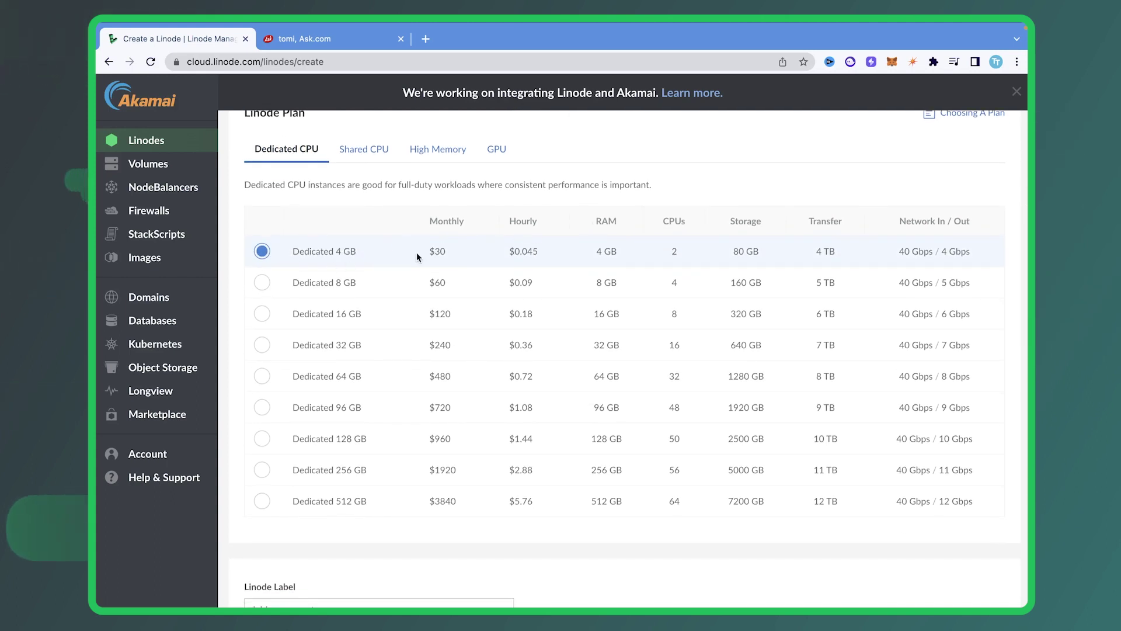
{"action": "scroll", "coordinate": [415, 252], "scroll_direction": "down", "scroll_amount": 1}
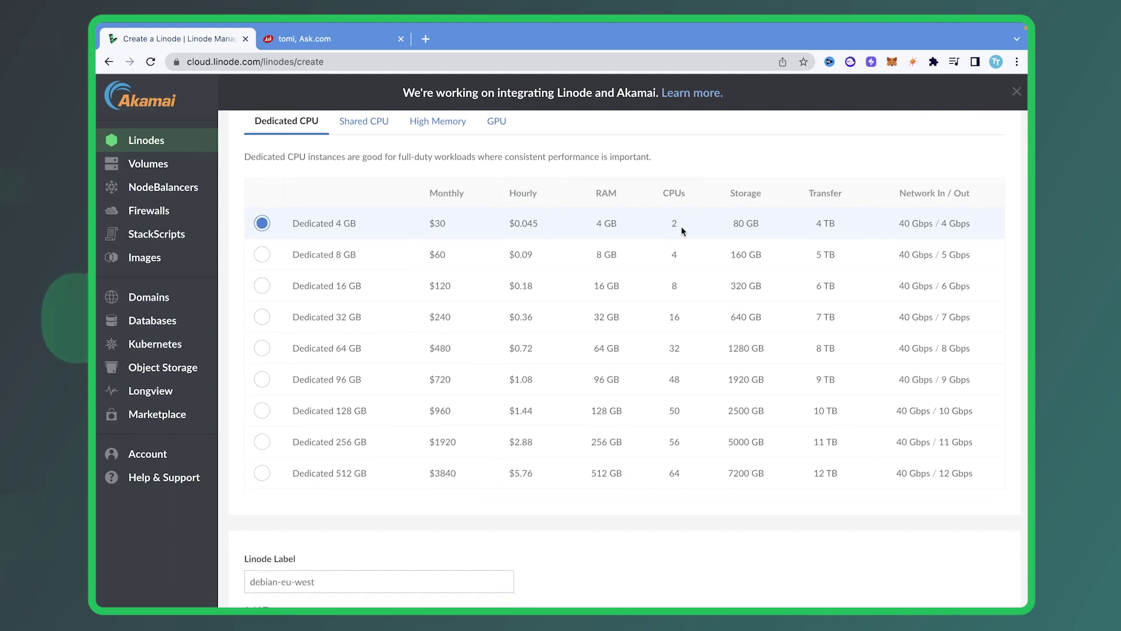
{"action": "scroll", "coordinate": [651, 231], "scroll_direction": "down", "scroll_amount": 3}
{"action": "scroll", "coordinate": [663, 319], "scroll_direction": "down", "scroll_amount": 4}
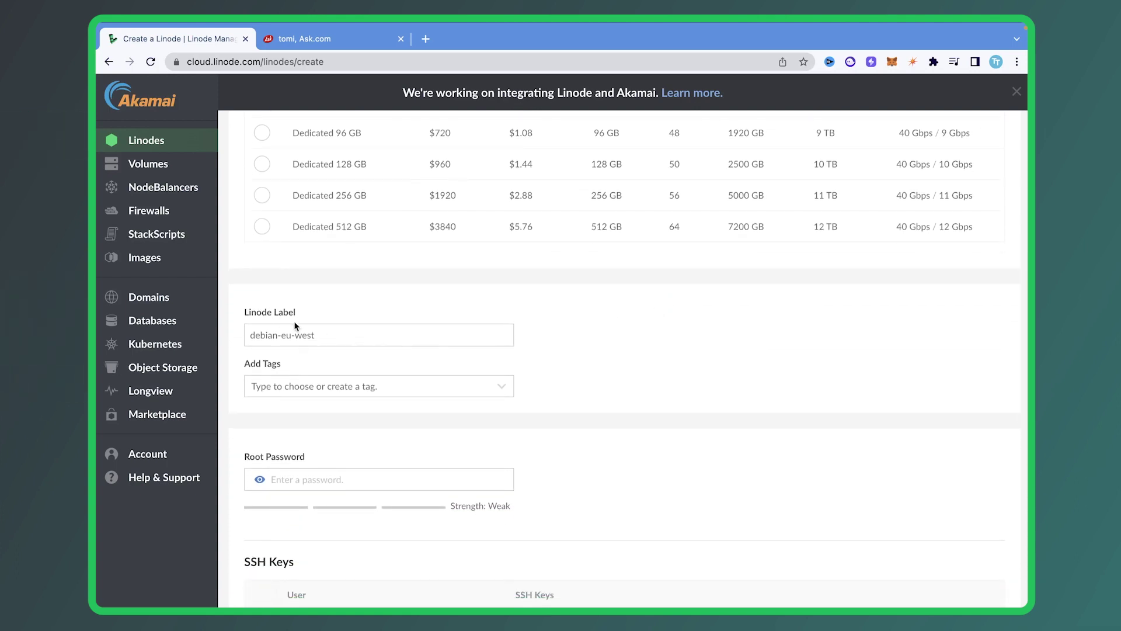
{"action": "scroll", "coordinate": [356, 363], "scroll_direction": "down", "scroll_amount": 3}
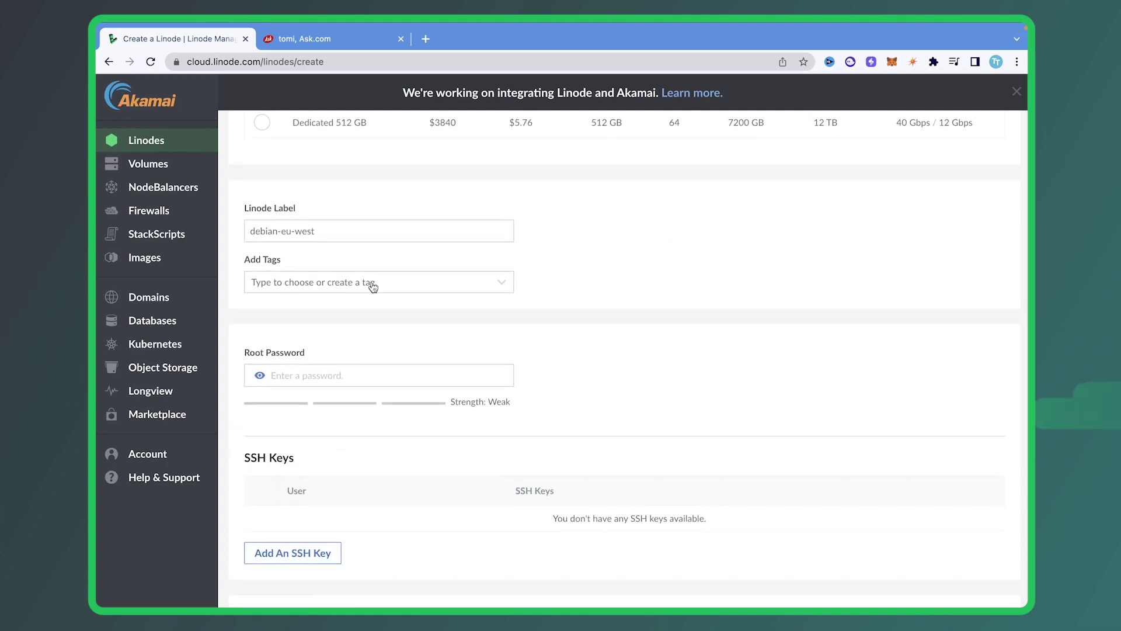
{"action": "left_click", "coordinate": [368, 375]}
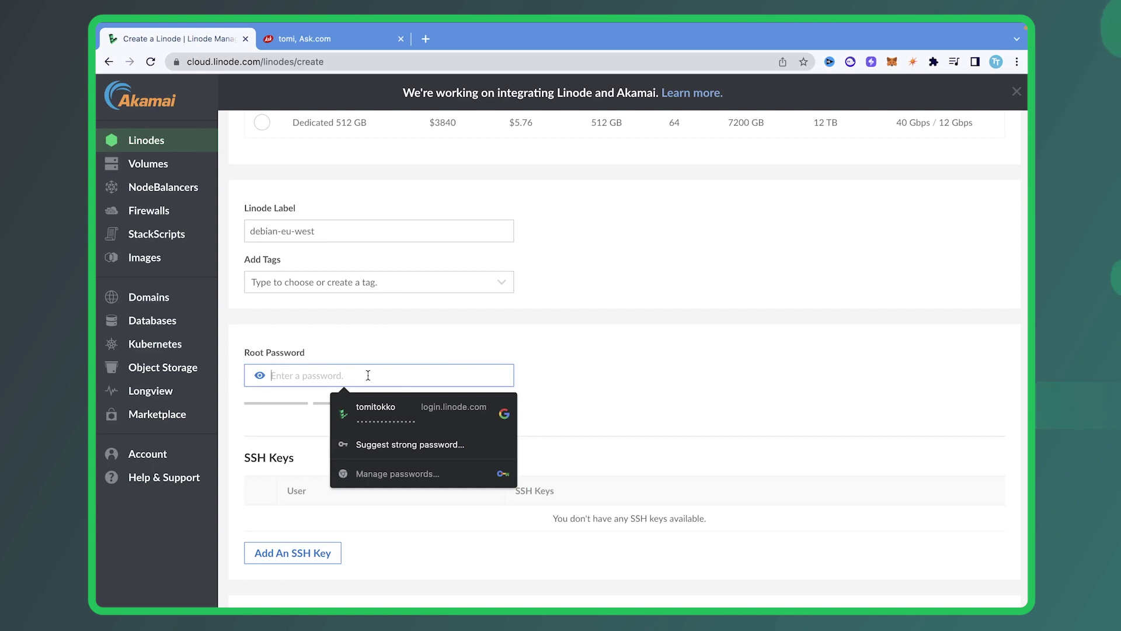
{"action": "type", "text": "*********"}
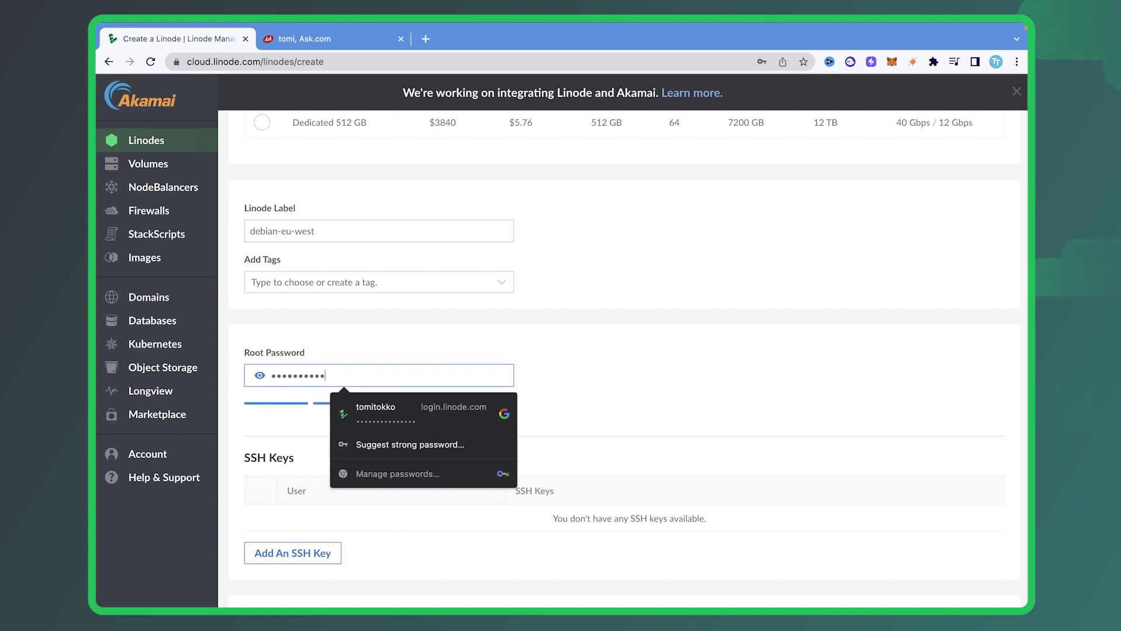
{"action": "left_click", "coordinate": [641, 338]}
{"action": "scroll", "coordinate": [643, 340], "scroll_direction": "down", "scroll_amount": 4}
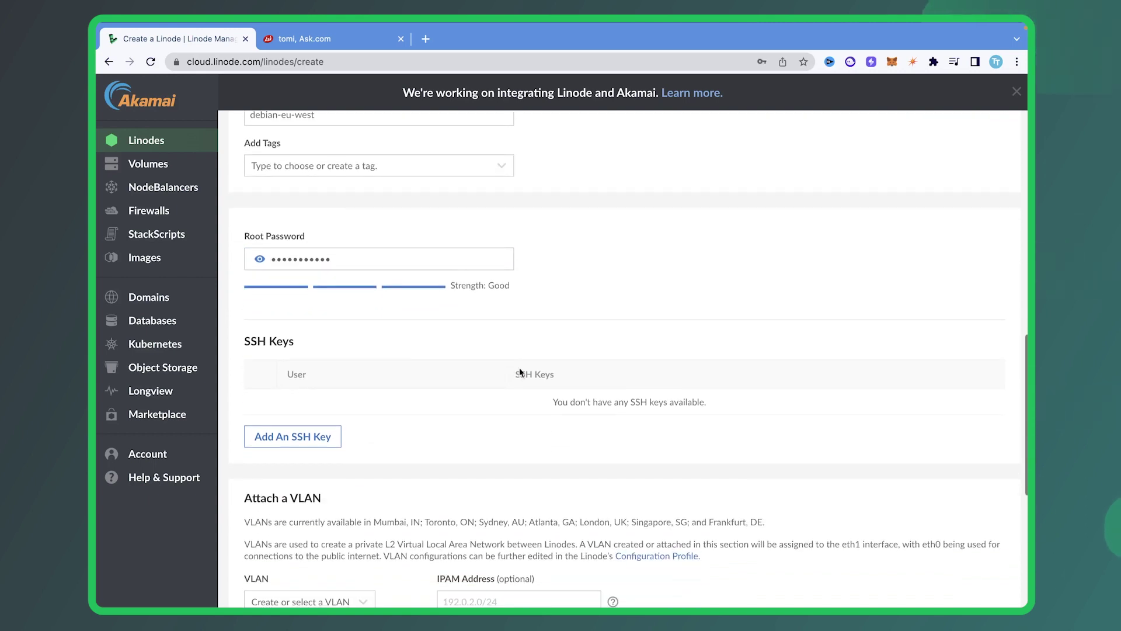
{"action": "scroll", "coordinate": [463, 384], "scroll_direction": "down", "scroll_amount": 4}
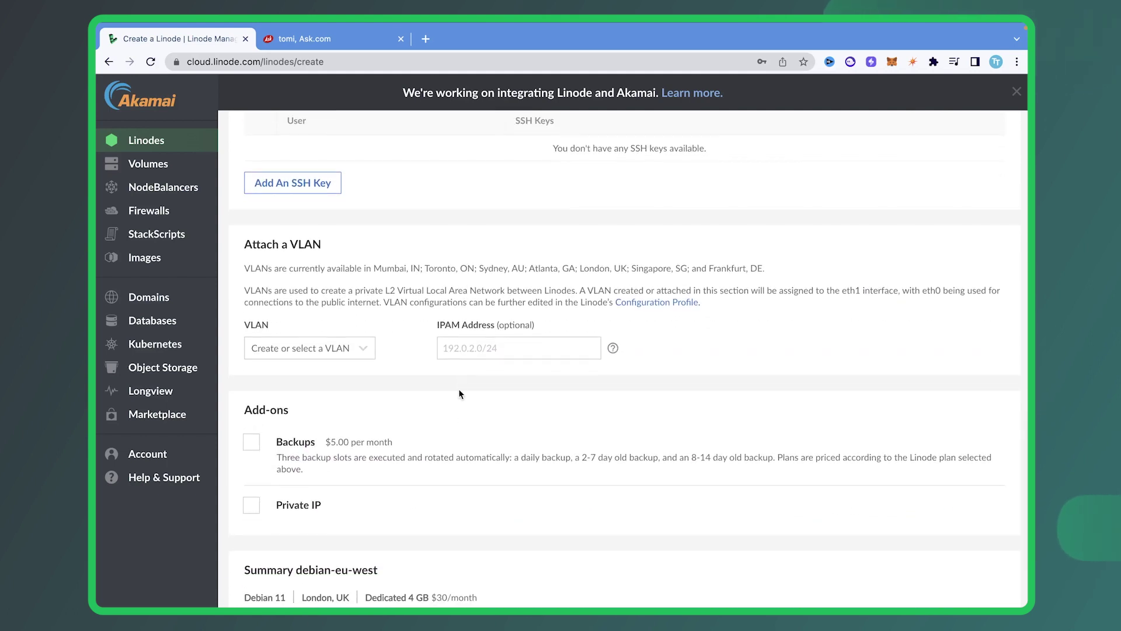
{"action": "scroll", "coordinate": [459, 416], "scroll_direction": "down", "scroll_amount": 1}
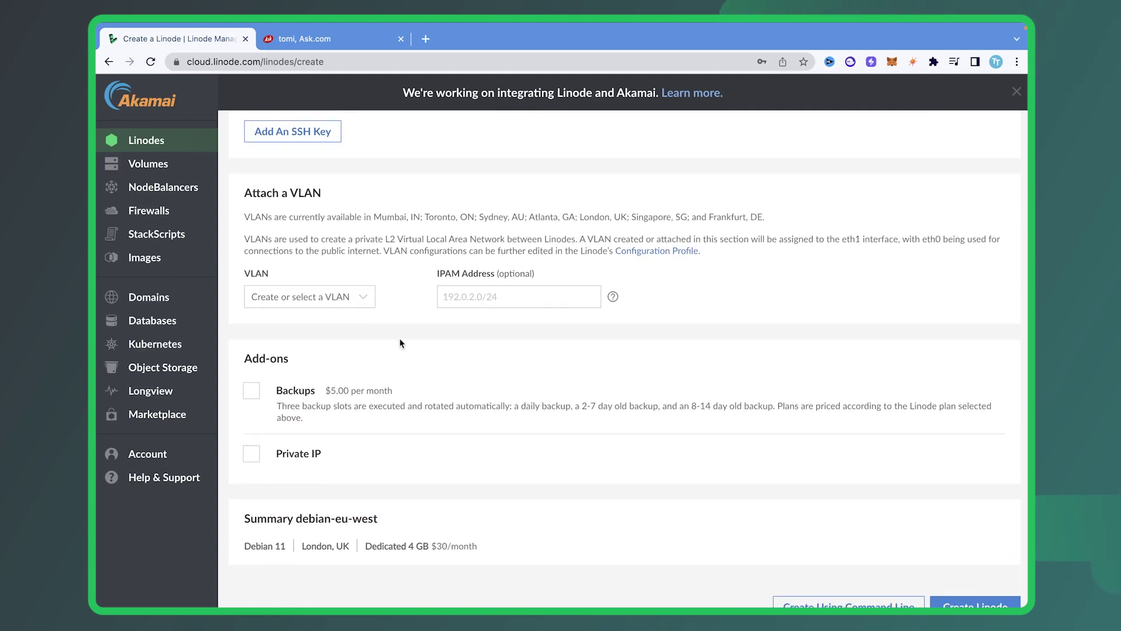
{"action": "scroll", "coordinate": [412, 365], "scroll_direction": "down", "scroll_amount": 1}
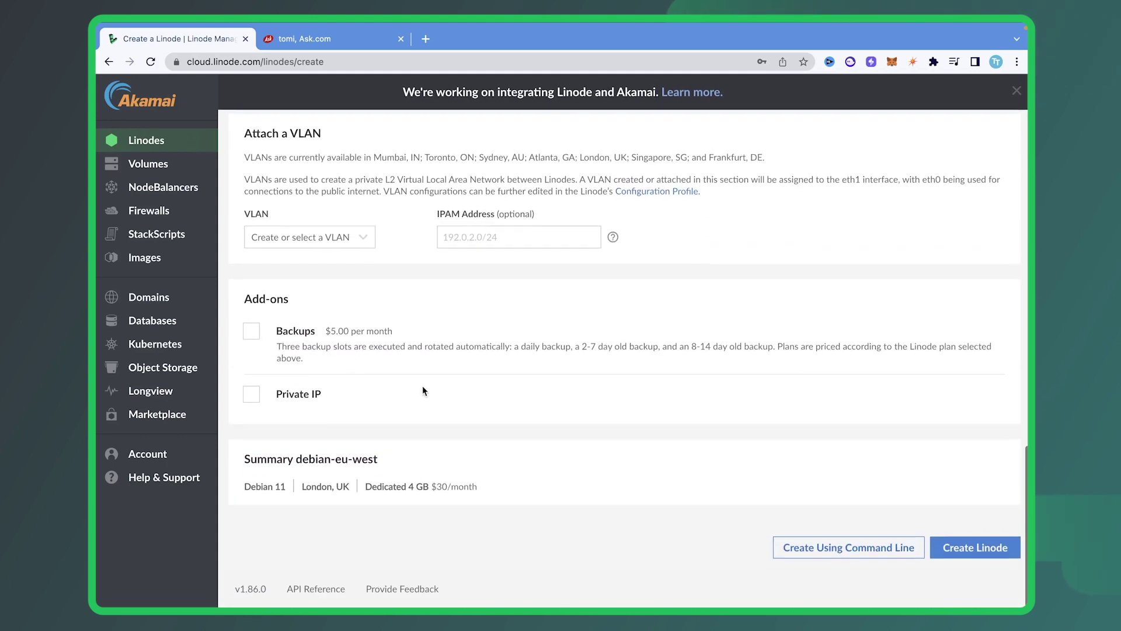
Step: Create debian-eu-west, decline saving the password, copy its SSH command, and switch to Terminal
{"action": "left_click", "coordinate": [974, 553]}
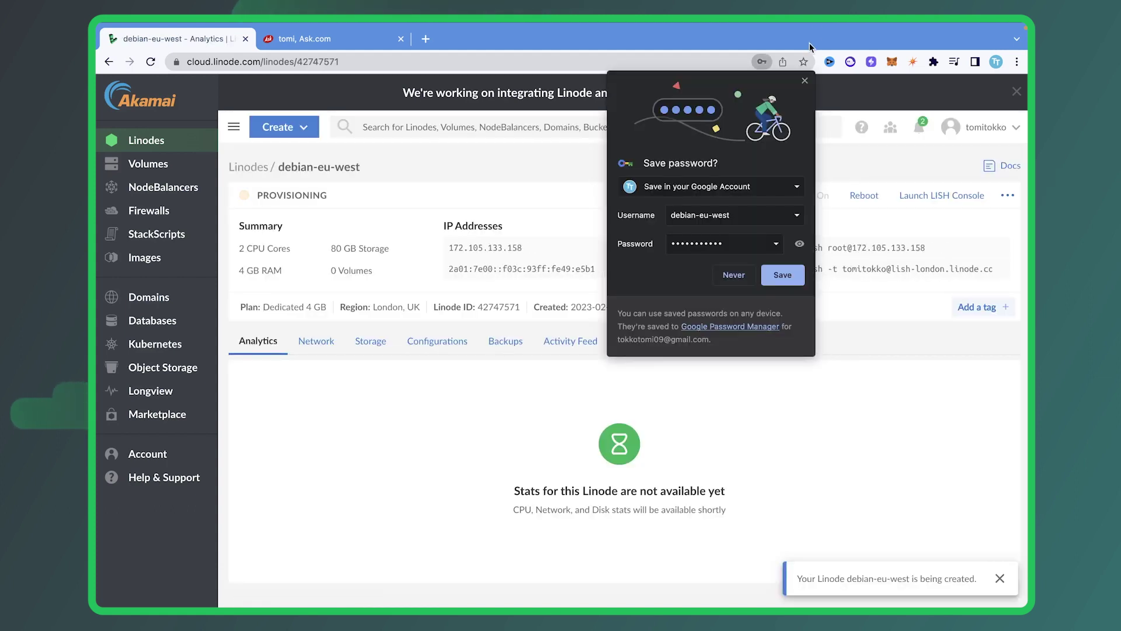
{"action": "left_click", "coordinate": [805, 80]}
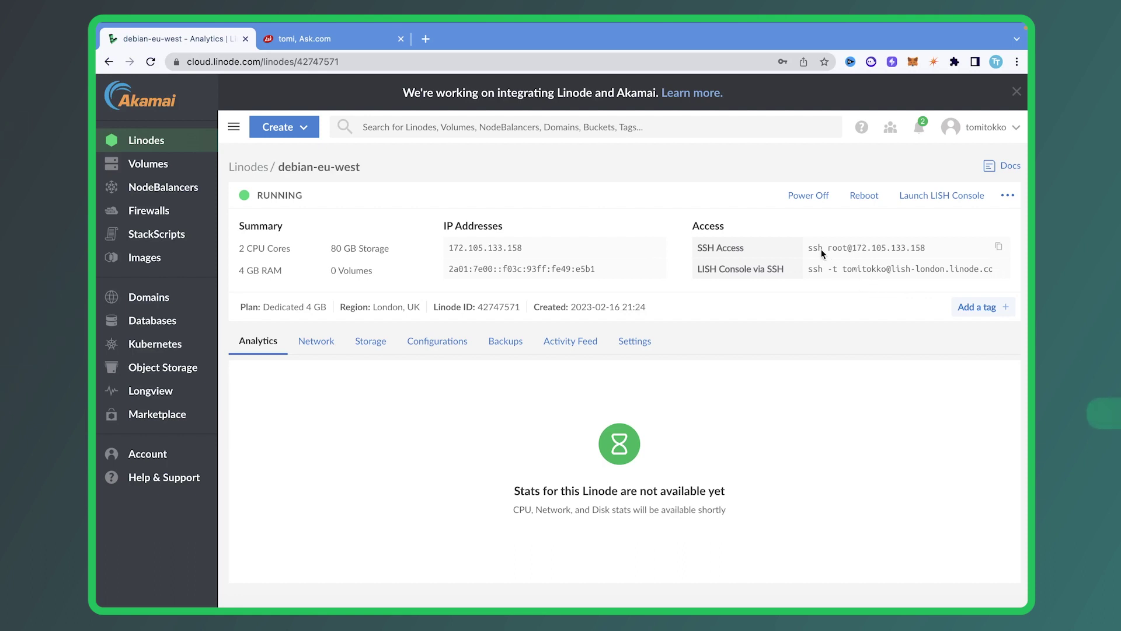
{"action": "left_click", "coordinate": [999, 248]}
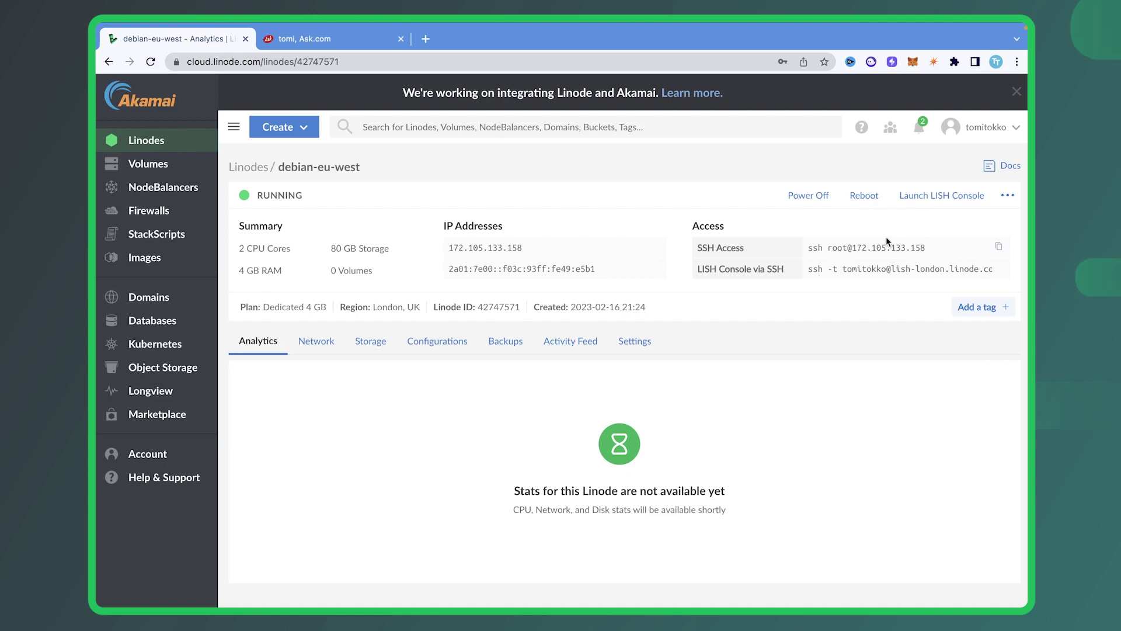
{"action": "key", "text": "ctrl+Left"}
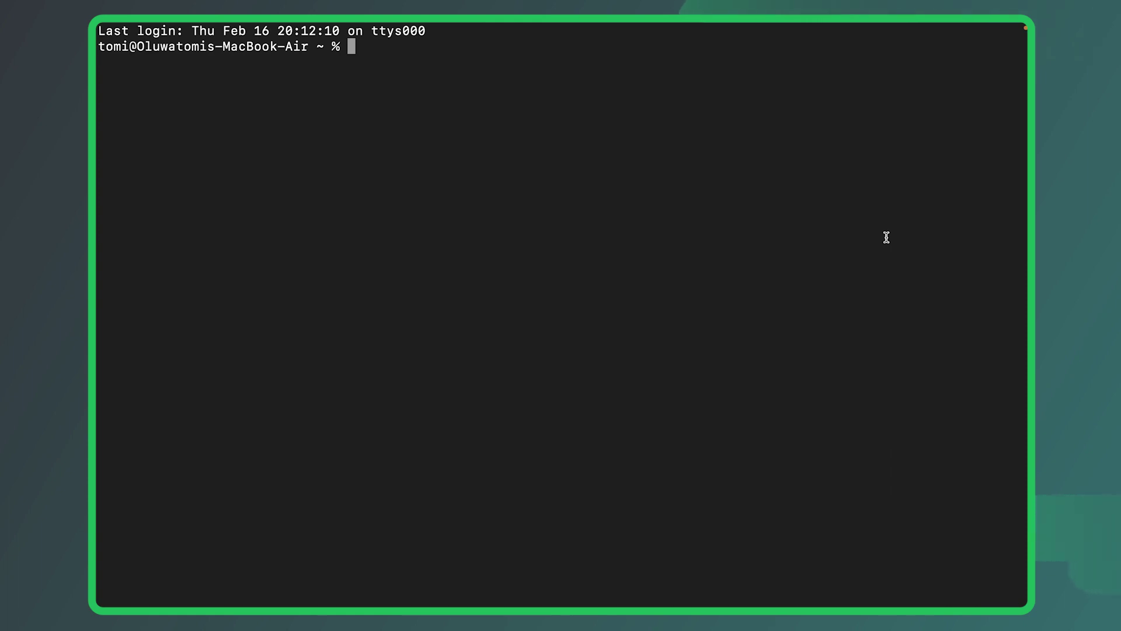
{"action": "key", "text": "super+v"}
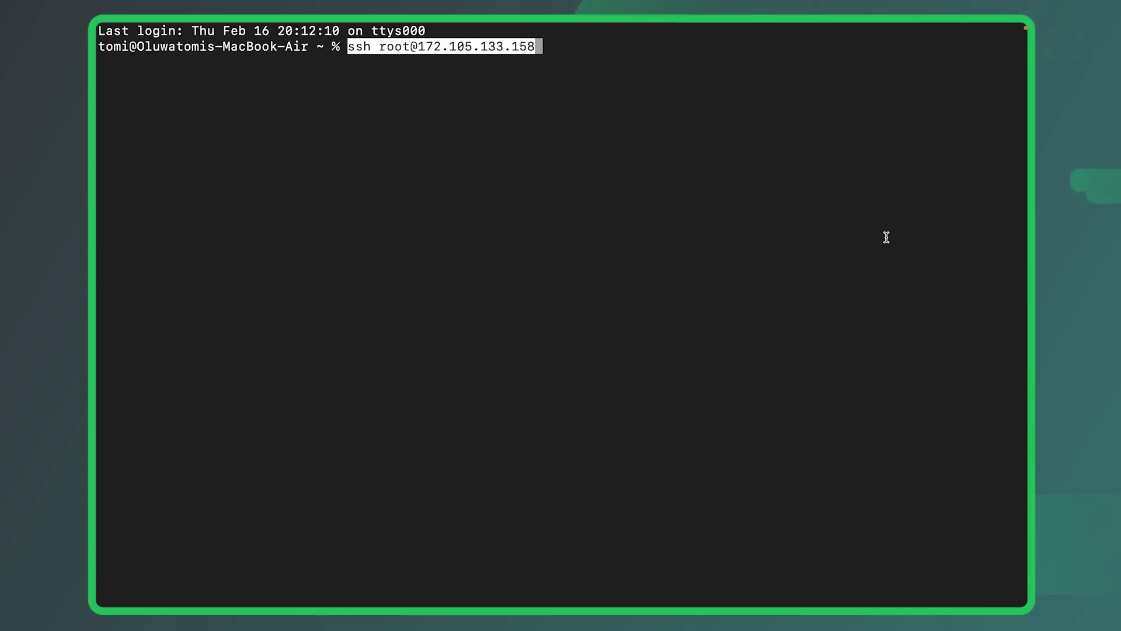
{"action": "key", "text": "Return"}
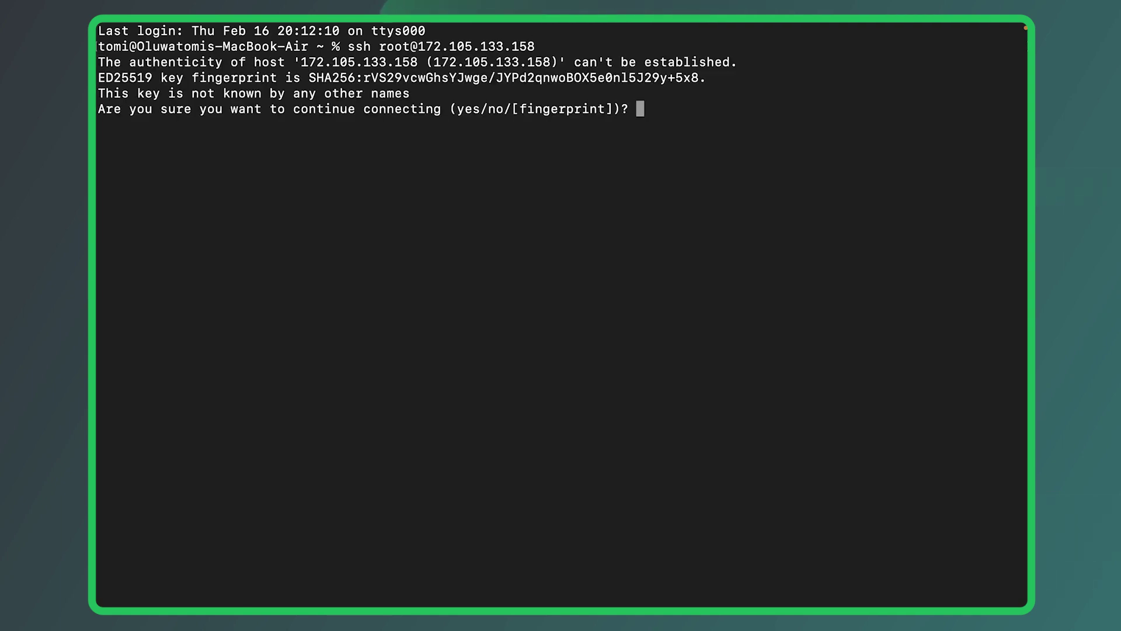
{"action": "type", "text": "yes"}
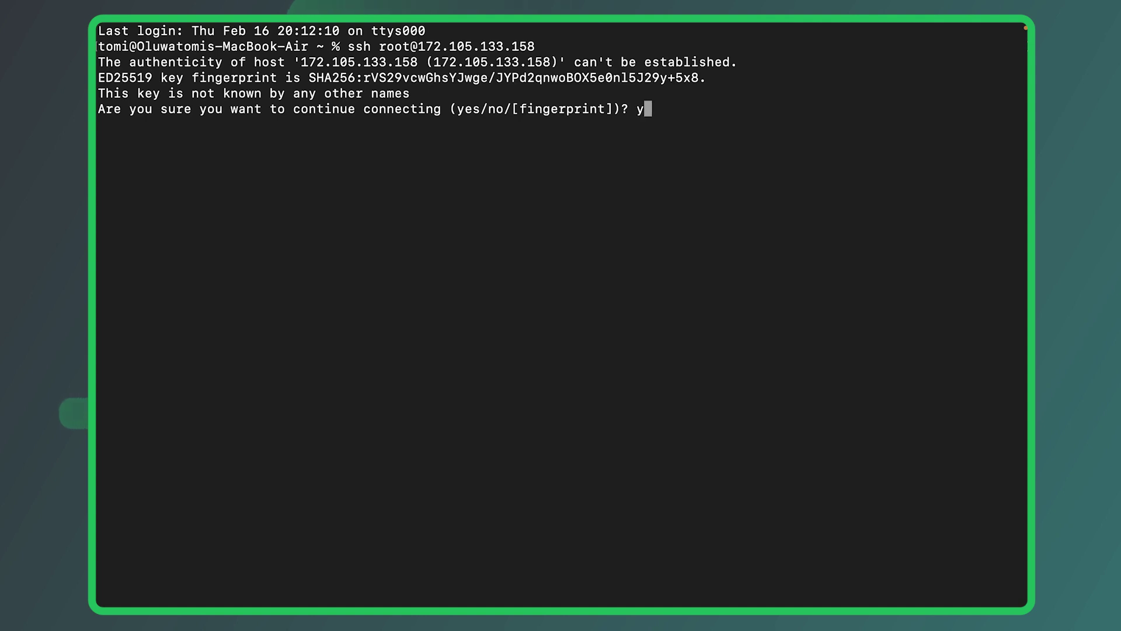
{"action": "key", "text": "Return"}
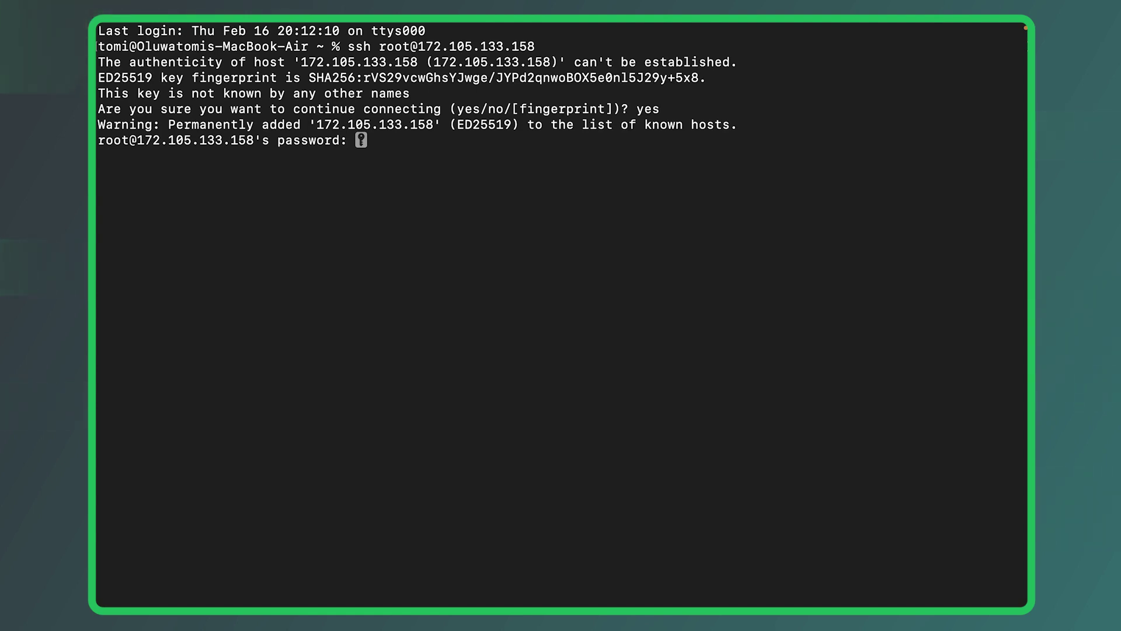
{"action": "key", "text": "Return"}
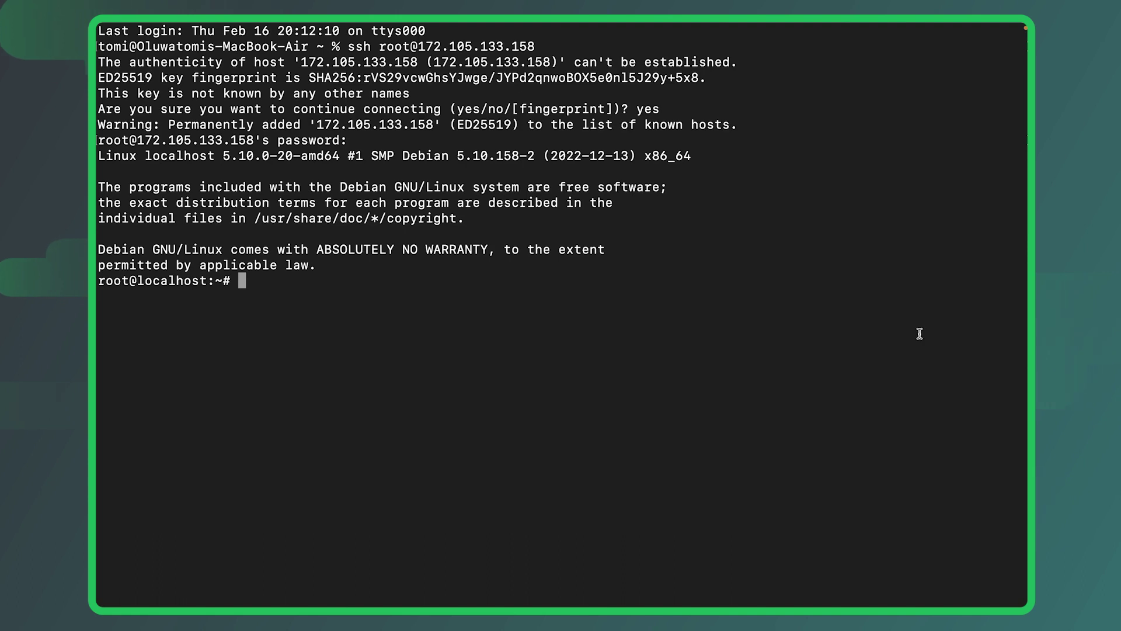
Step: Run sudo apt update, correcting a typo, then paste sudo apt install python3 python3-pip
{"action": "type", "text": "sudo p"}
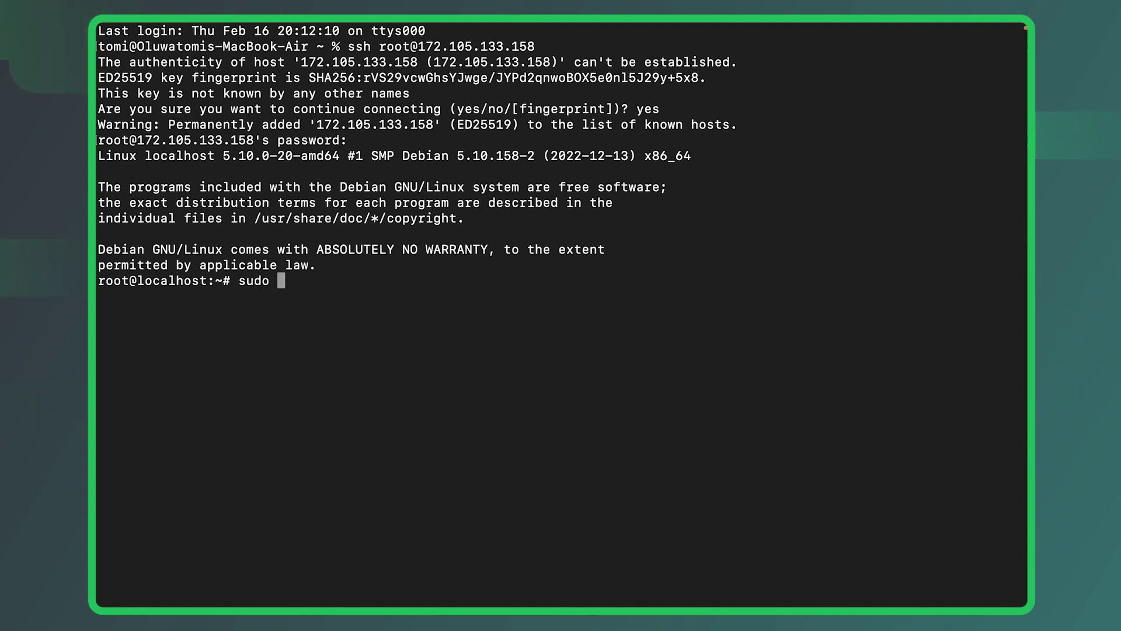
{"action": "type", "text": "pt uodat"}
{"action": "key", "text": "BackSpace"}
{"action": "key", "text": "BackSpace"}
{"action": "key", "text": "BackSpace"}
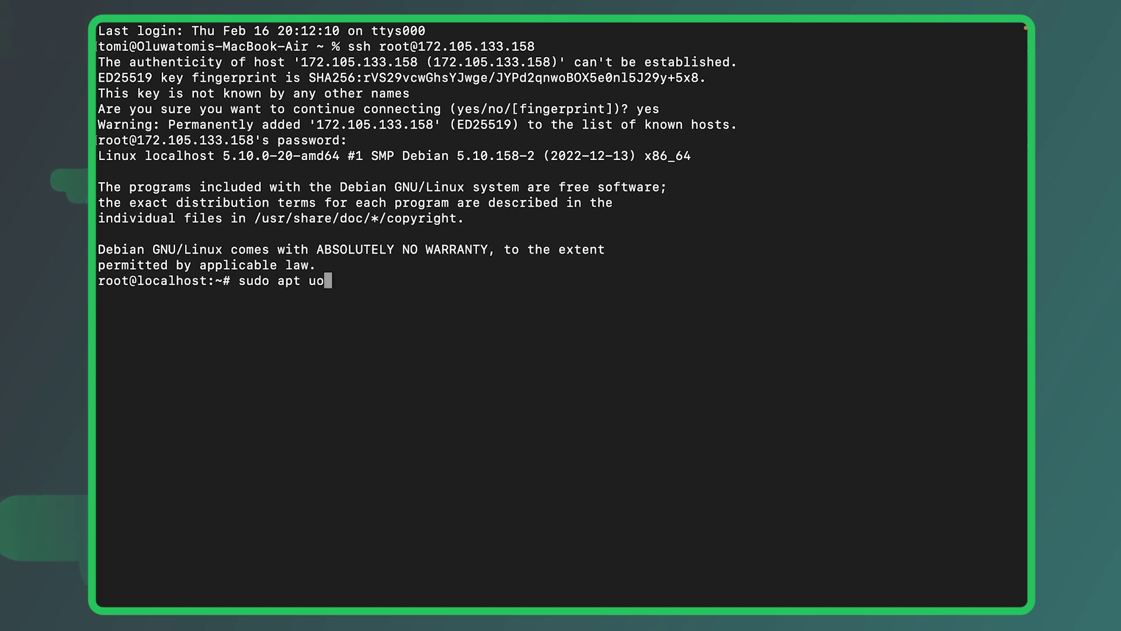
{"action": "key", "text": "BackSpace"}
{"action": "type", "text": "pdate"}
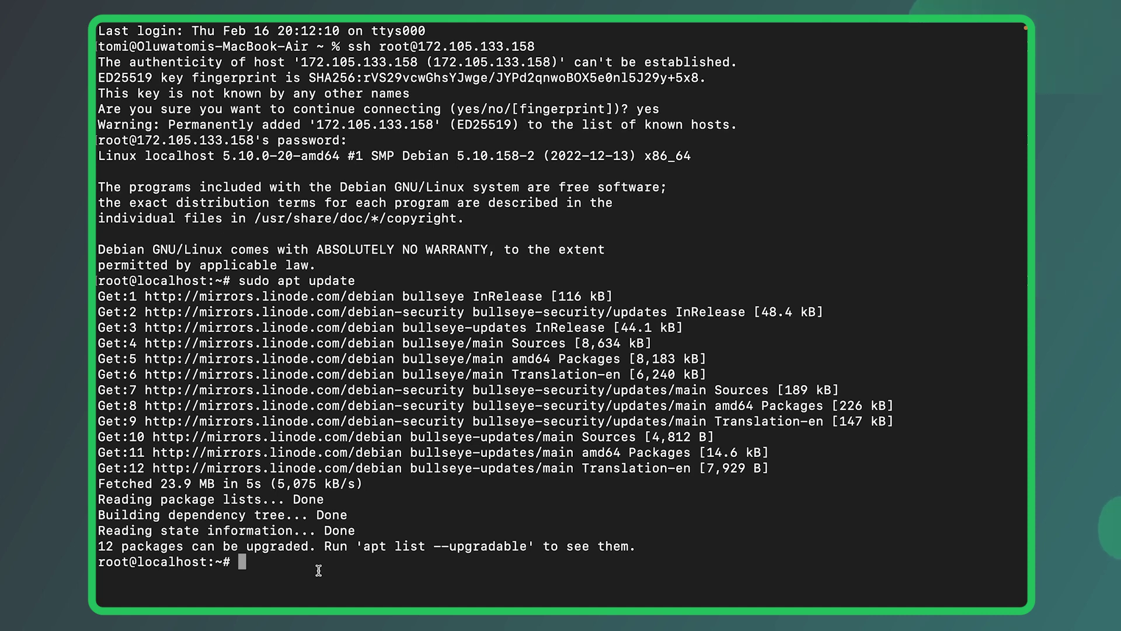
{"action": "key", "text": "super+v"}
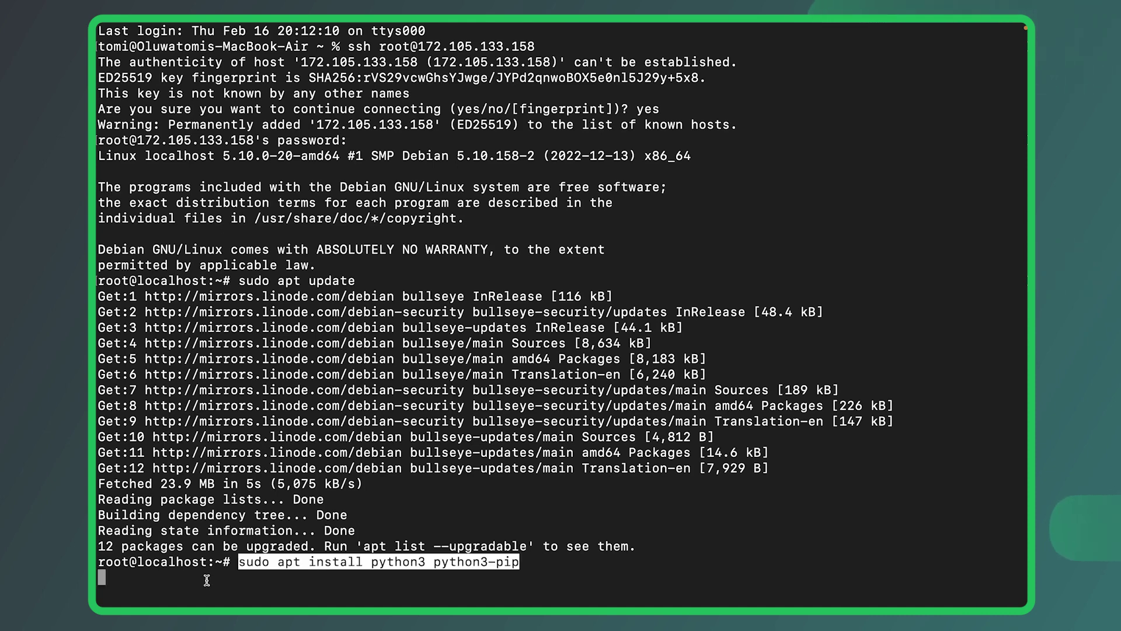